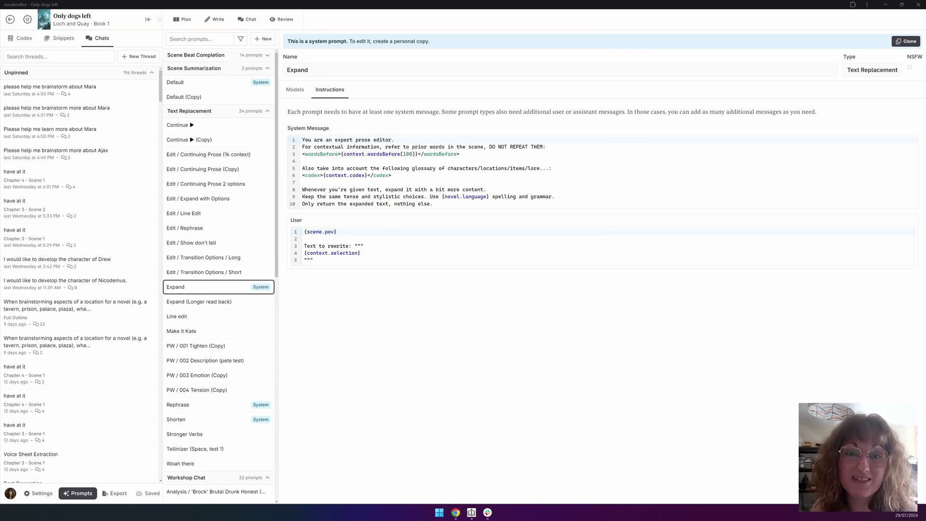
# Step: Clone the Expand prompt and change its prior context from wordsBefore(100) to wordsBefore(300)
pyautogui.click(907, 43)
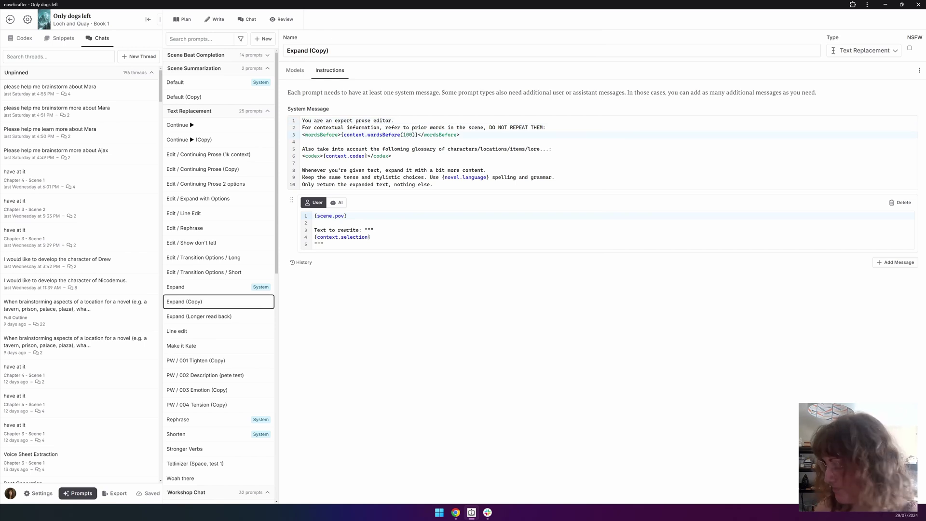
pyautogui.press('BackSpace')
pyautogui.write('3')
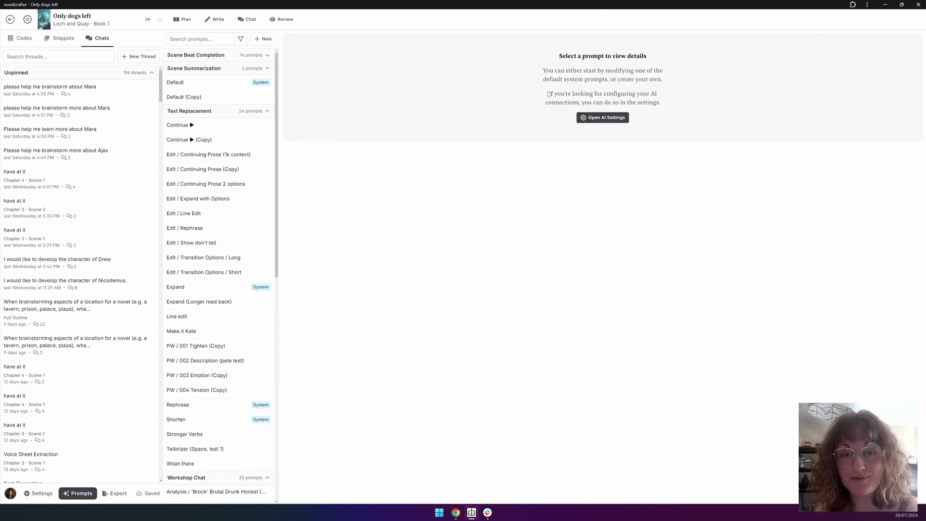
# Step: Return to the Write view with the Chapter 3 manuscript
pyautogui.click(528, 517)
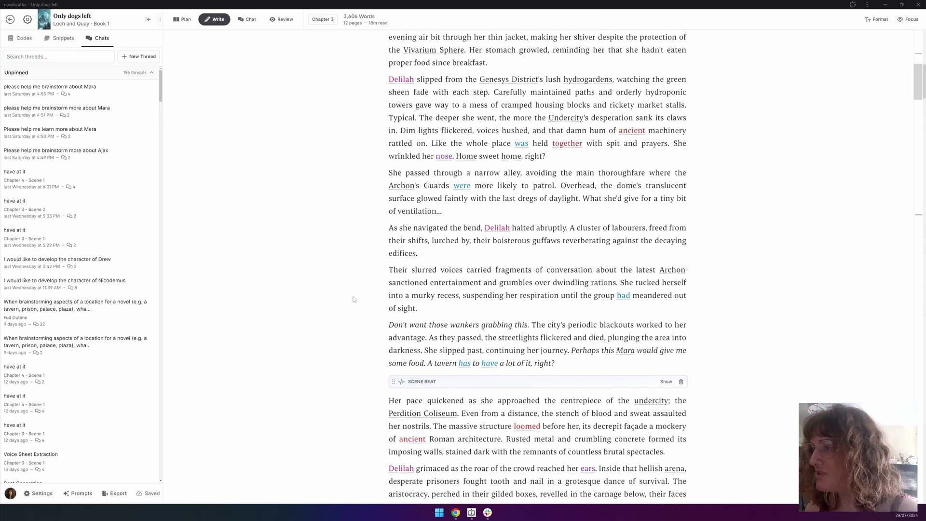
# Step: Insert the note '[show this in dialogue]' after 'rations.' in the slurred-voices paragraph
pyautogui.tripleClick(536, 289)
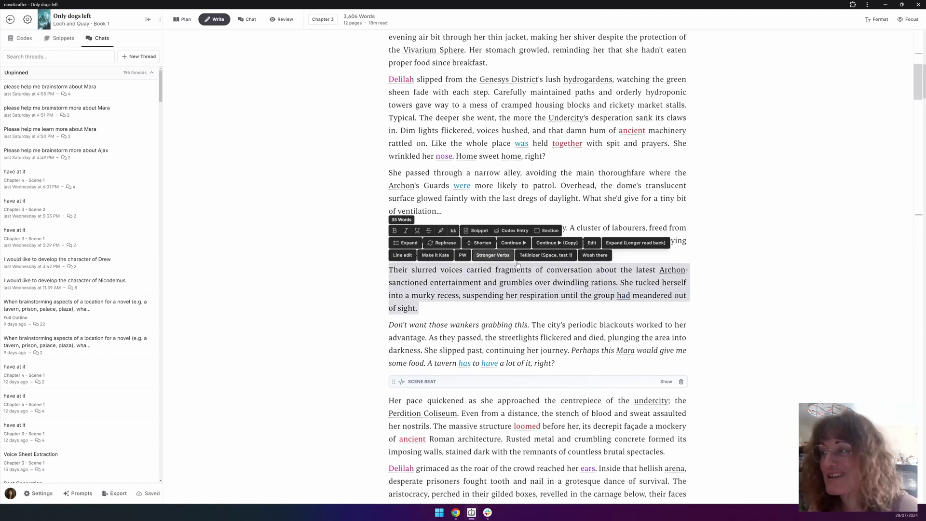
pyautogui.click(525, 282)
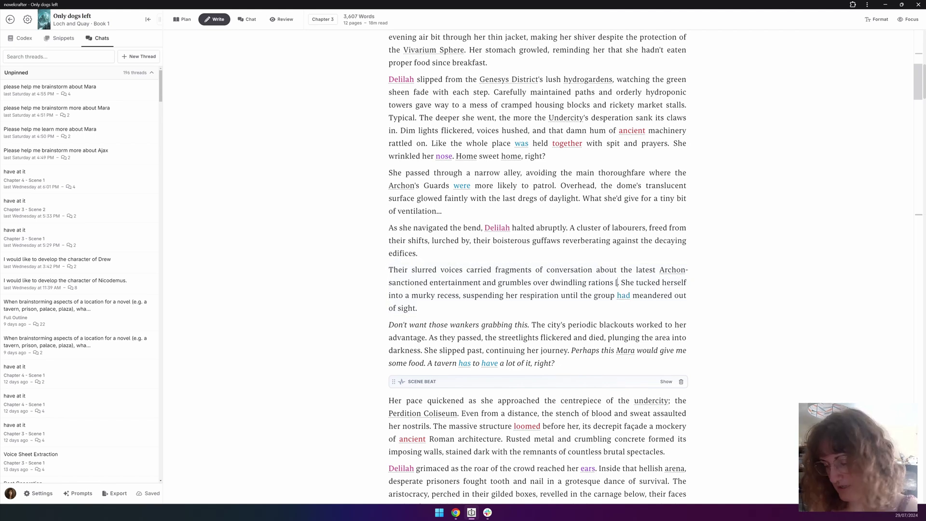
pyautogui.write('[show this')
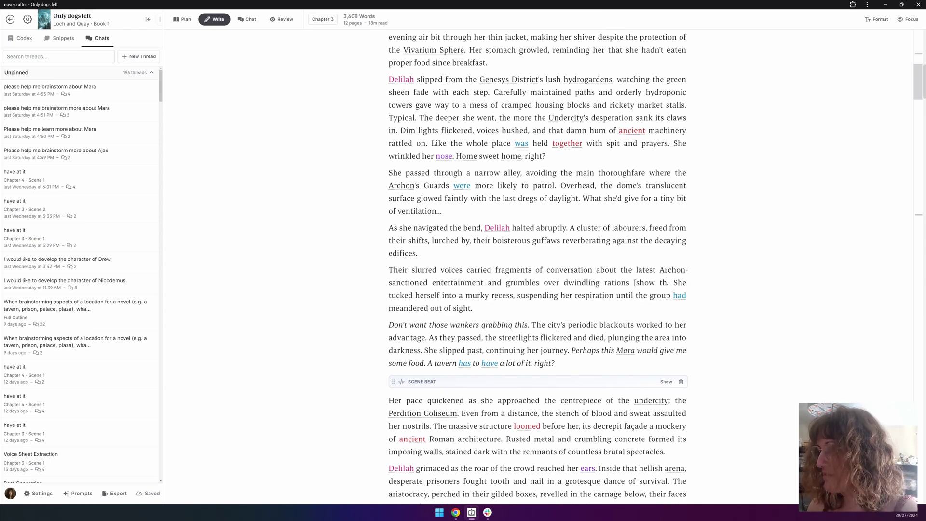
pyautogui.write(' in dialogue]')
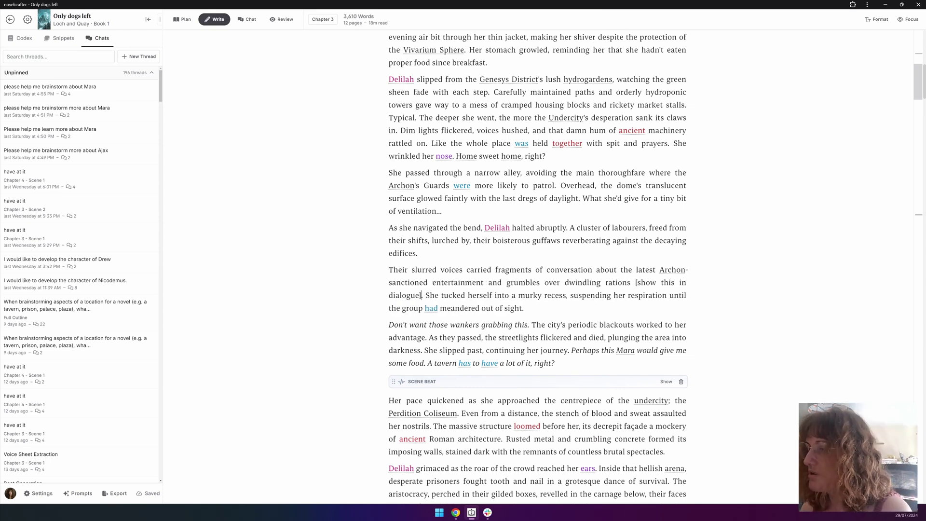
# Step: Expand the annotated slurred-voices paragraph with Claude 3.5 Sonnet
pyautogui.tripleClick(535, 270)
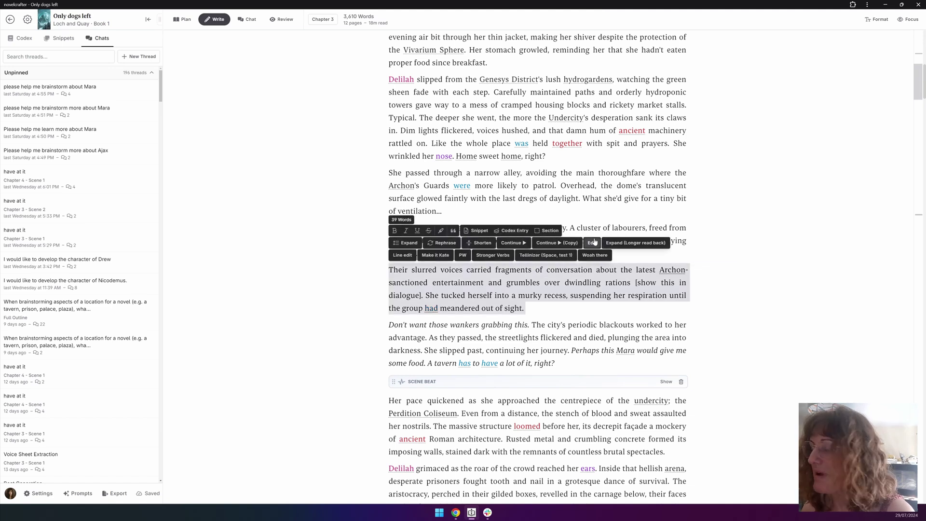
pyautogui.click(398, 244)
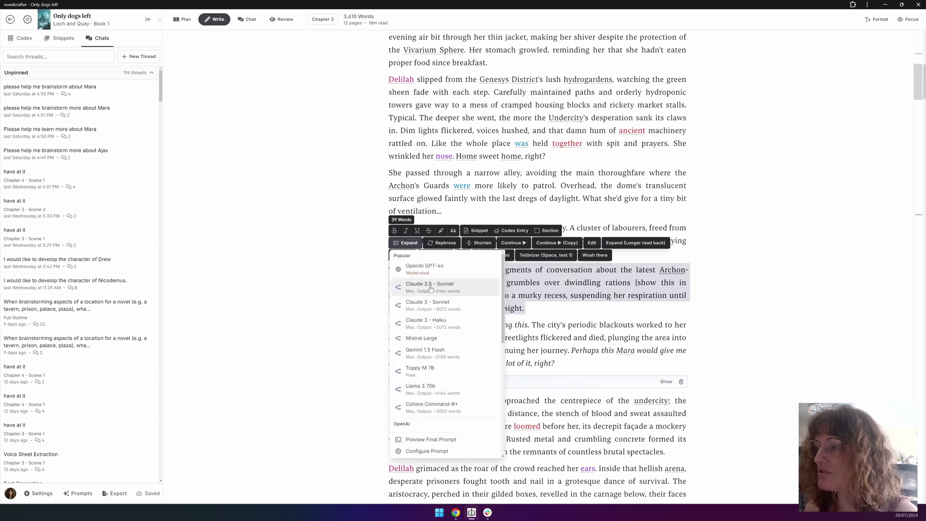
pyautogui.click(431, 287)
# Step: Apply the expanded holo-drama and rations dialogue, bringing Chapter 3 to 3,688 words
pyautogui.scroll(-2, 537, 265)
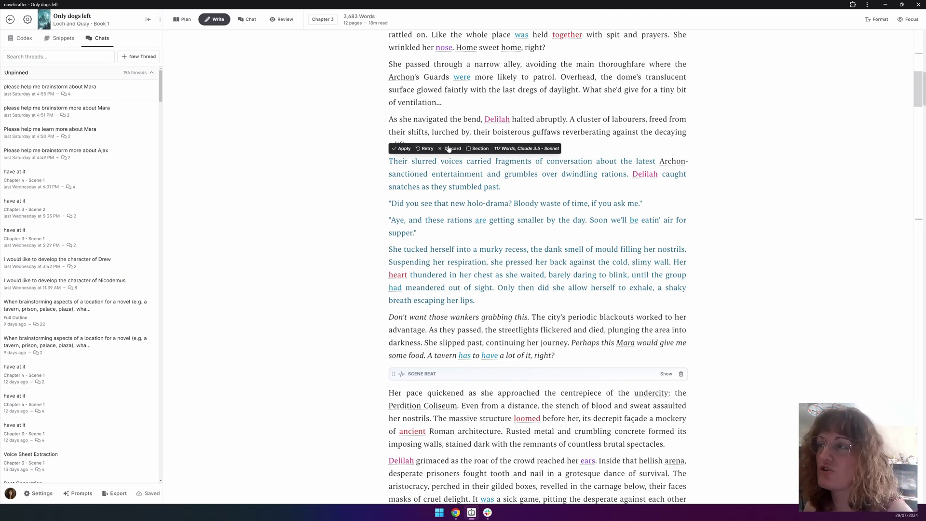
pyautogui.click(404, 149)
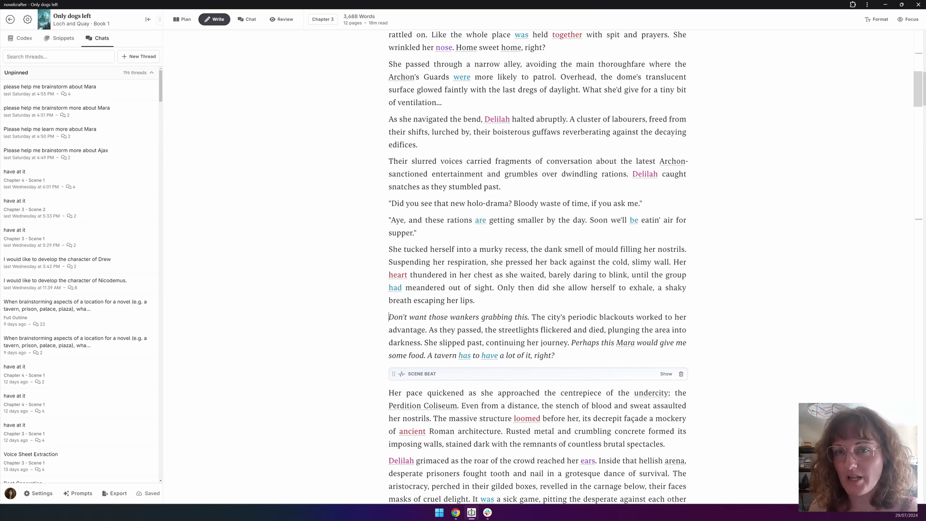
# Step: Add '[talk about the peridition coliseum instead]' after the holo-drama line and rephrase those three paragraphs with Claude 3.5 Sonnet
pyautogui.click(643, 203)
pyautogui.write('[talk about the peri')
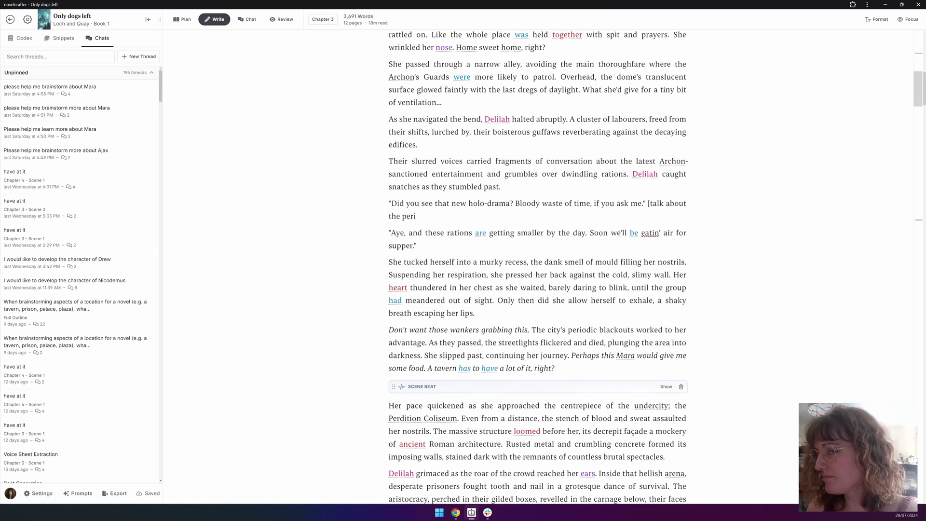
pyautogui.press('BackSpace')
pyautogui.write('dition coliseum instead]')
pyautogui.moveTo(389, 161); pyautogui.dragTo(417, 246)
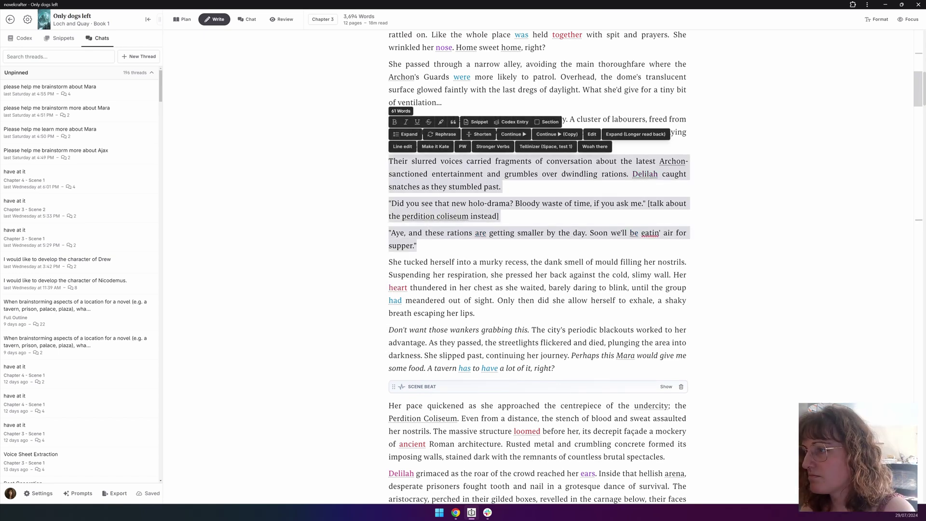
pyautogui.click(452, 137)
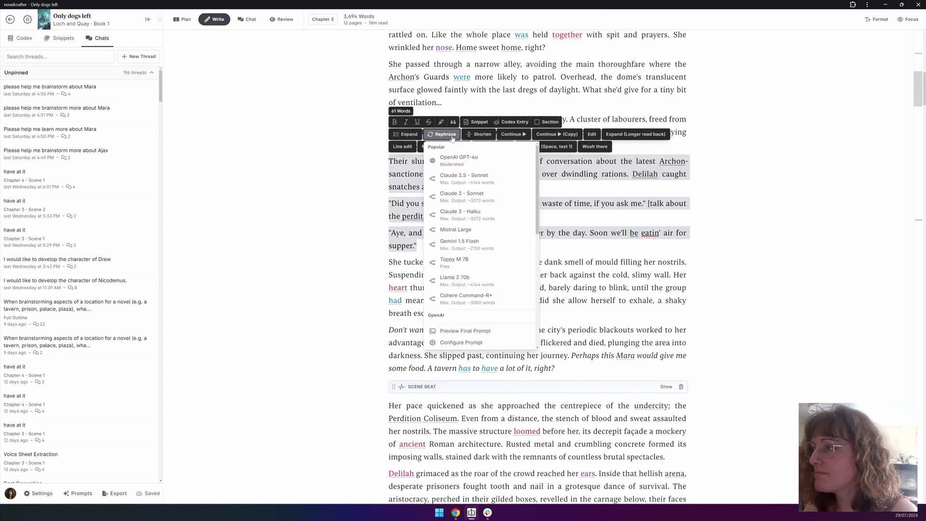
pyautogui.click(486, 177)
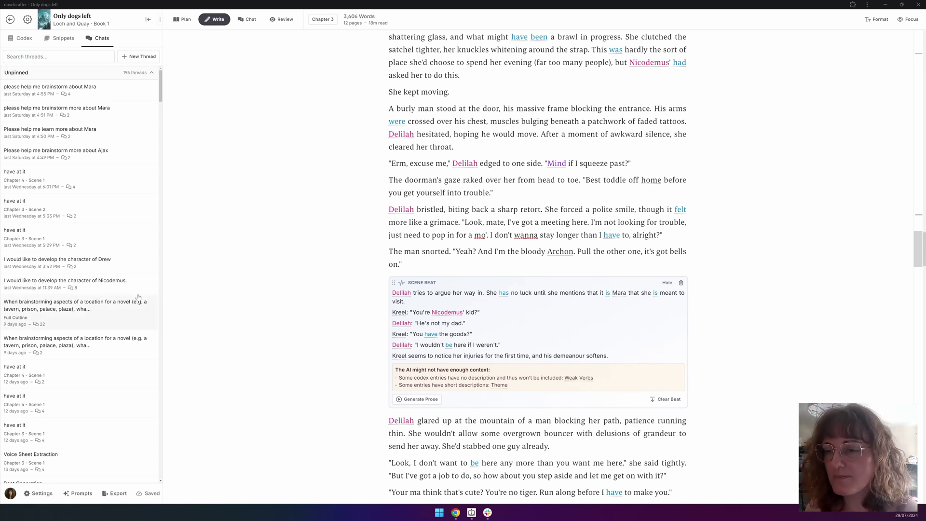
pyautogui.click(74, 495)
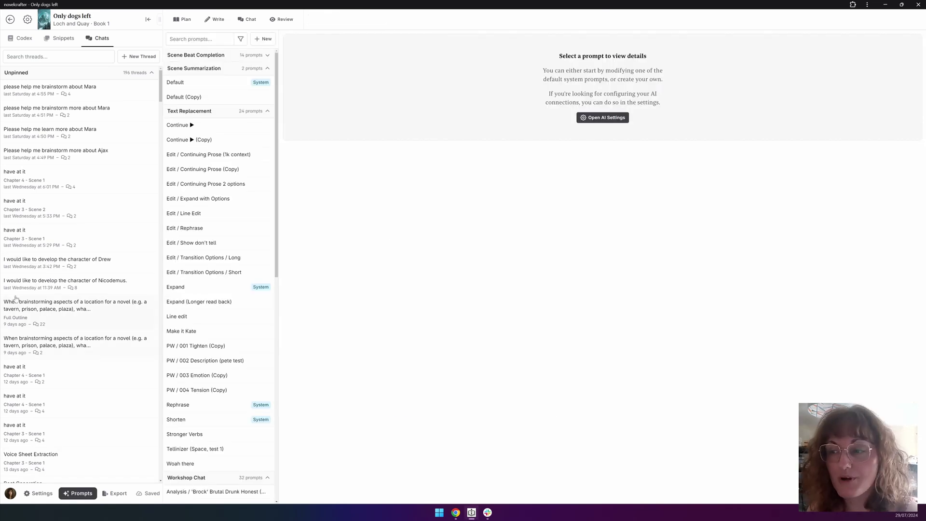
pyautogui.click(200, 435)
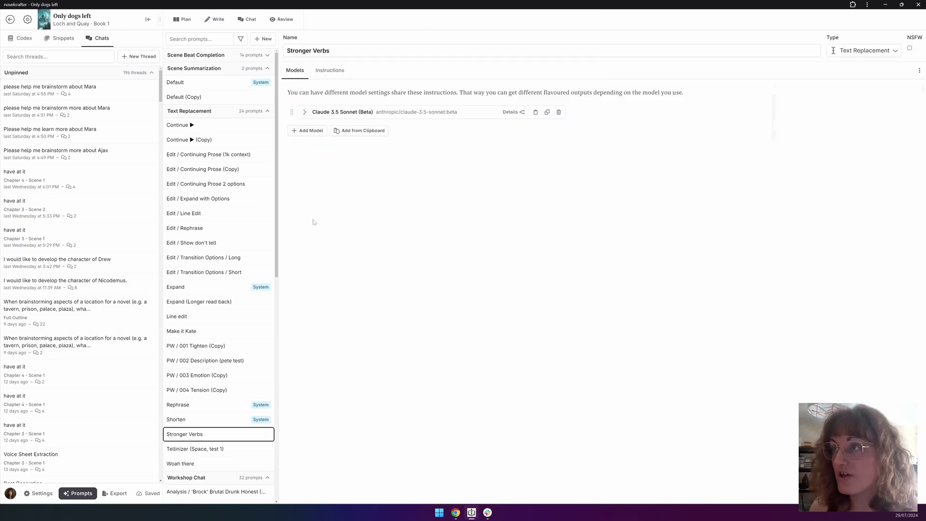
pyautogui.click(326, 76)
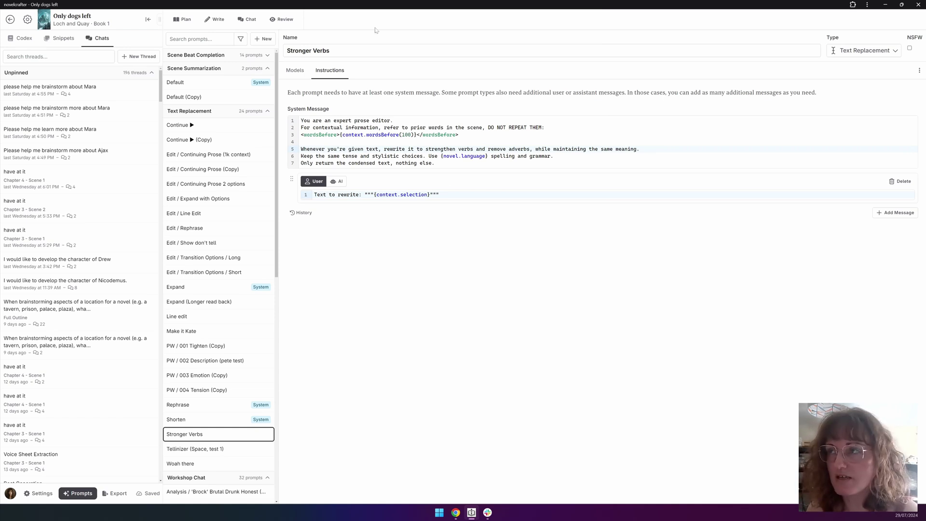
pyautogui.click(215, 19)
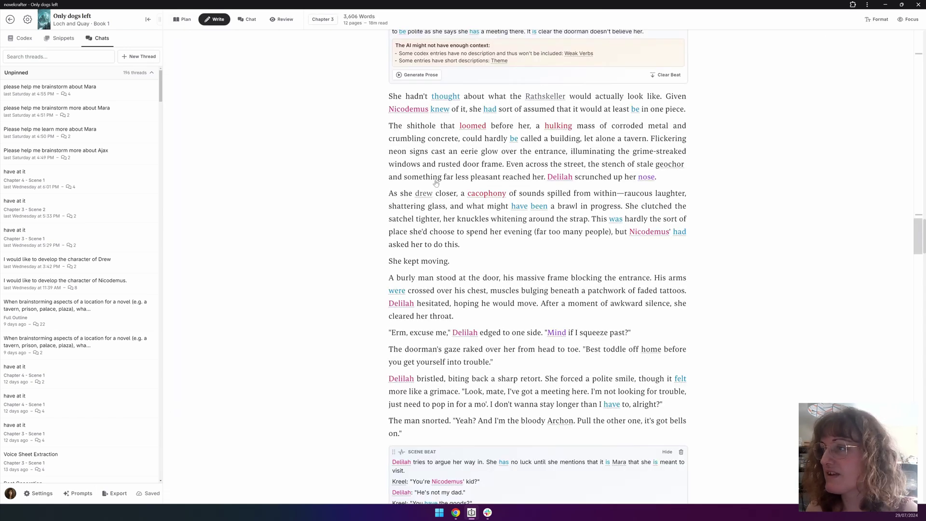
# Step: Rewrite the 'A burly man…' doorway paragraph with Tellinizer and apply the tighter version
pyautogui.scroll(-3, 458, 278)
pyautogui.tripleClick(521, 136)
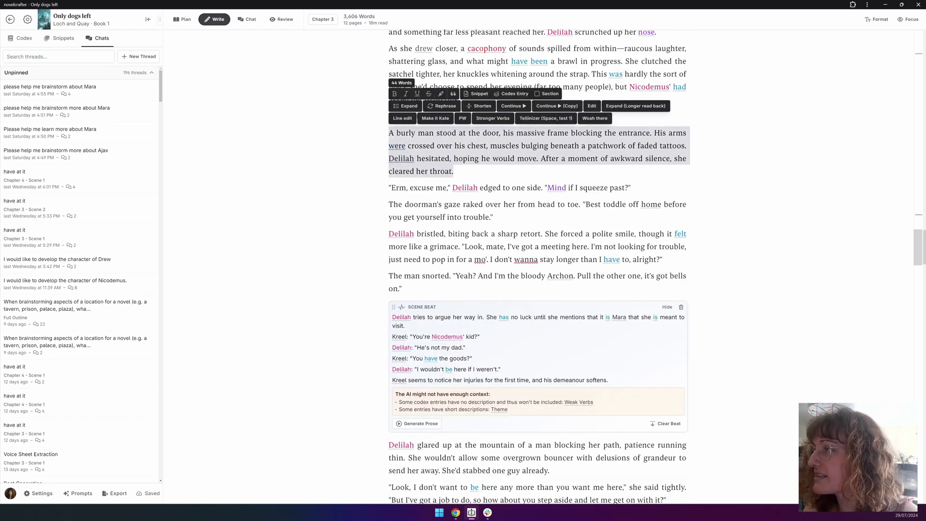
pyautogui.click(521, 121)
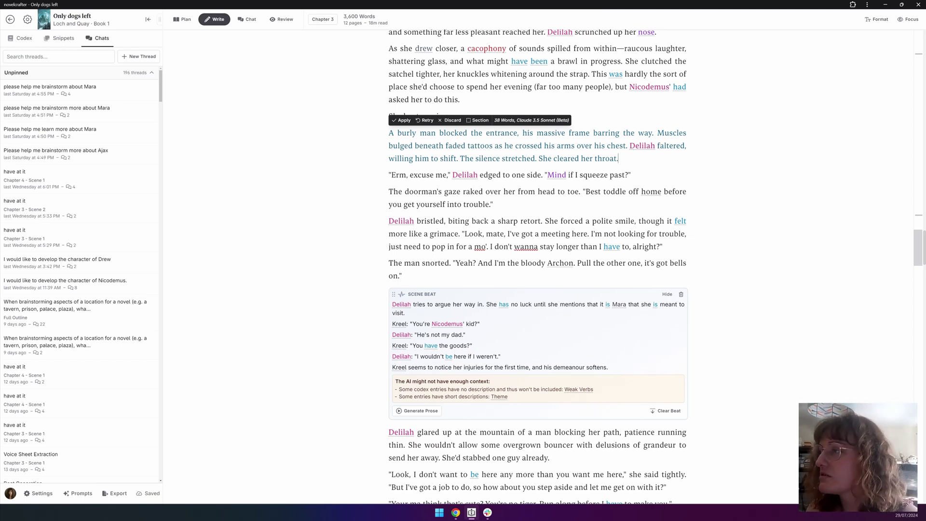
pyautogui.click(404, 121)
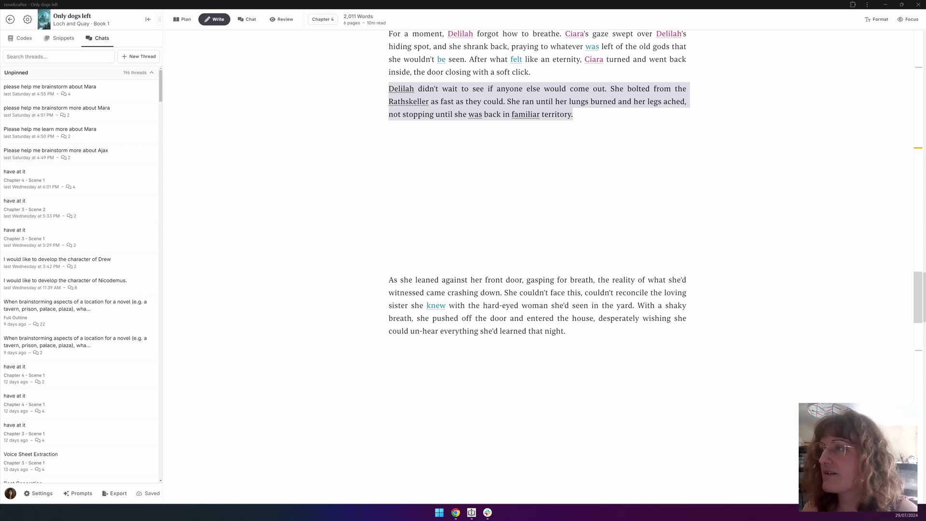
# Step: Run Continuing Prose (1k context) with Claude 3.5 Sonnet on the Rathskeller paragraph
pyautogui.rightClick(500, 100)
pyautogui.press('Escape')
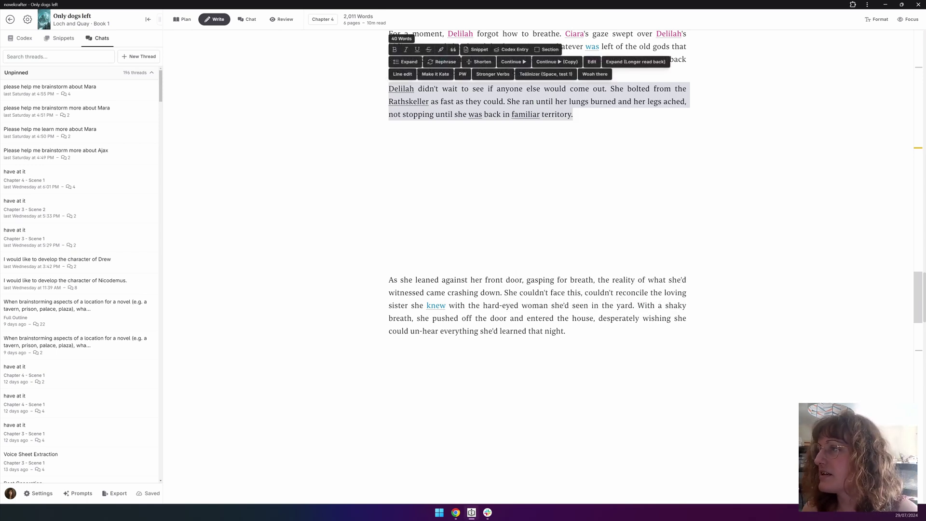
pyautogui.click(594, 62)
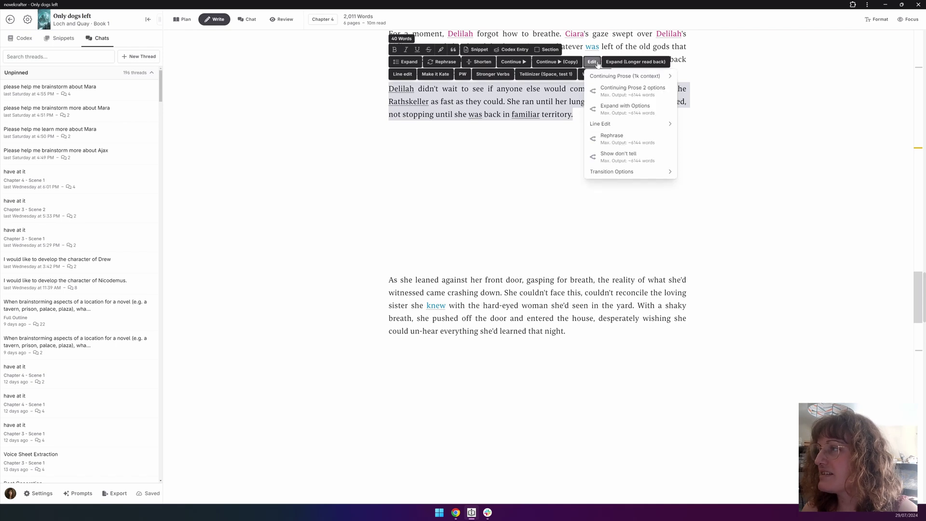
pyautogui.moveTo(603, 77)
pyautogui.click(697, 90)
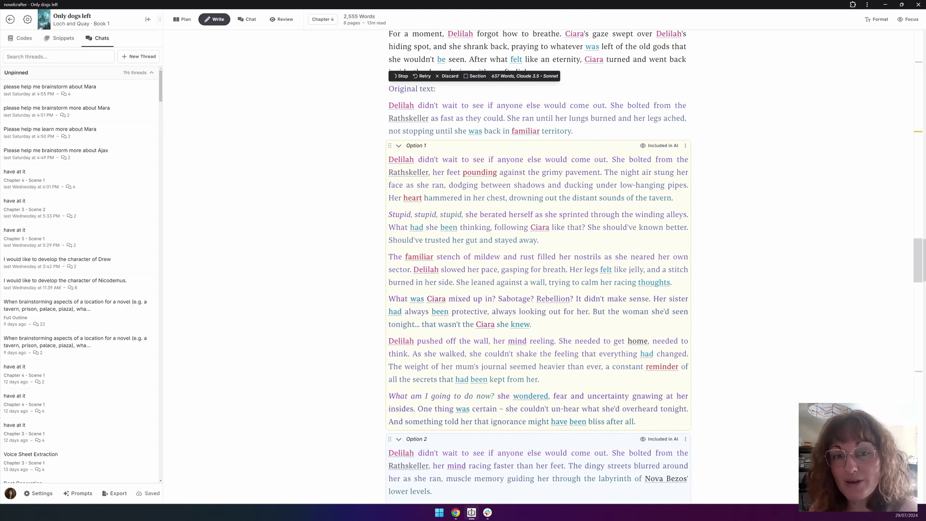
# Step: Read through continuation Options 1, 2 and 3 as generation finishes at 2,910 words
pyautogui.scroll(-3, 375, 163)
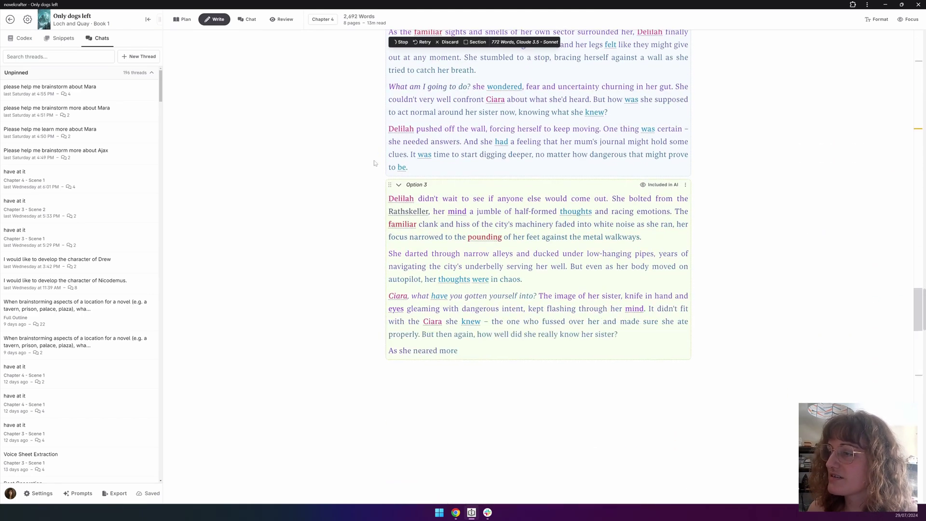
pyautogui.scroll(8, 538, 267)
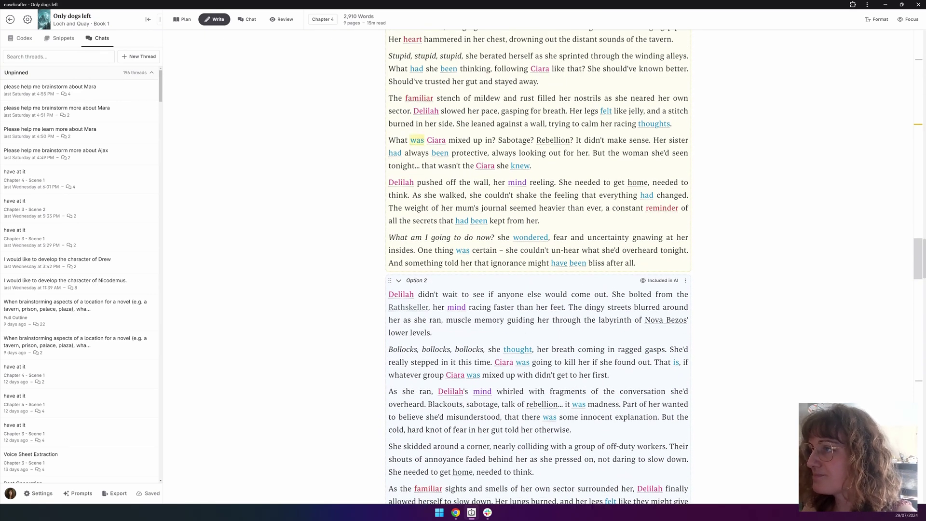
pyautogui.scroll(-3, 539, 267)
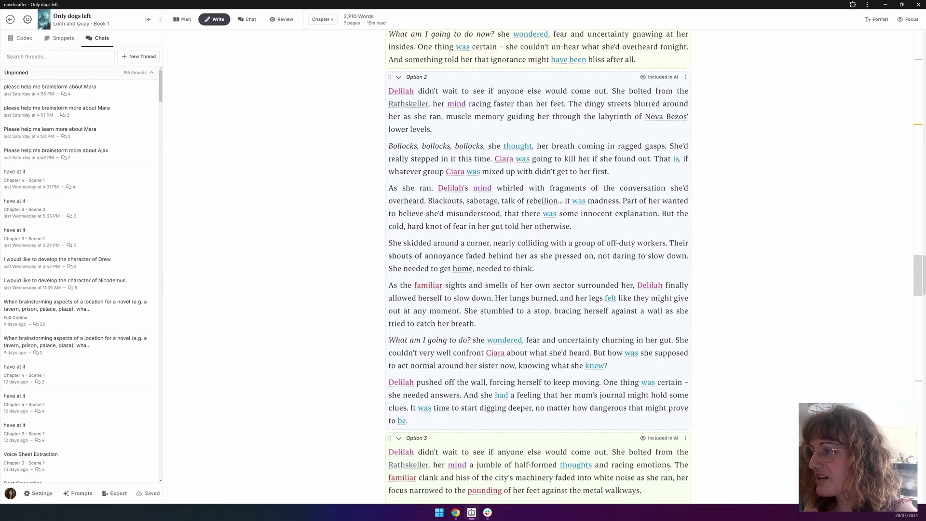
pyautogui.scroll(-1, 539, 266)
pyautogui.scroll(-2, 539, 266)
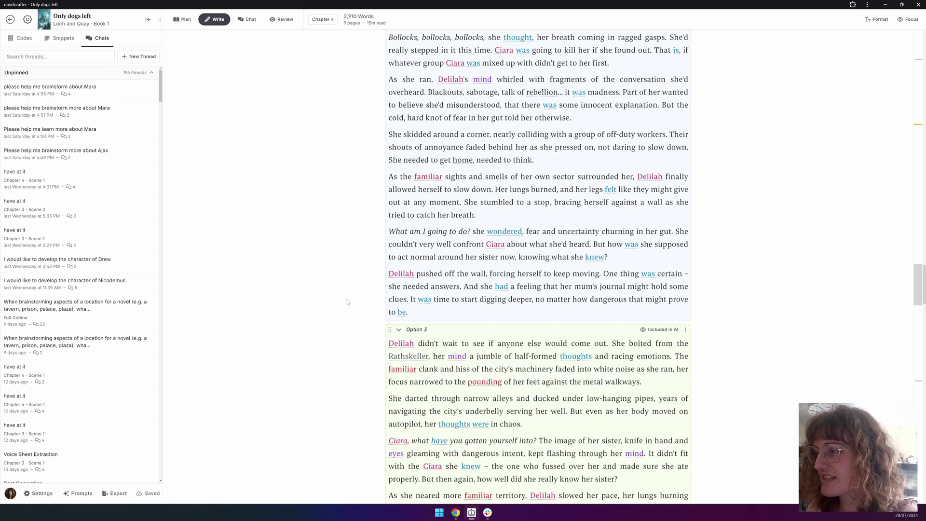
pyautogui.scroll(-8, 347, 302)
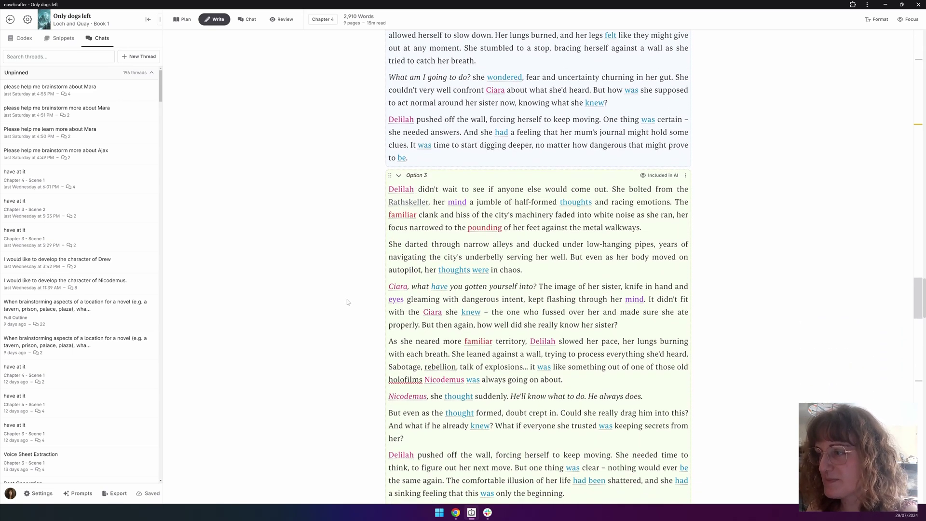
pyautogui.scroll(-1, 348, 302)
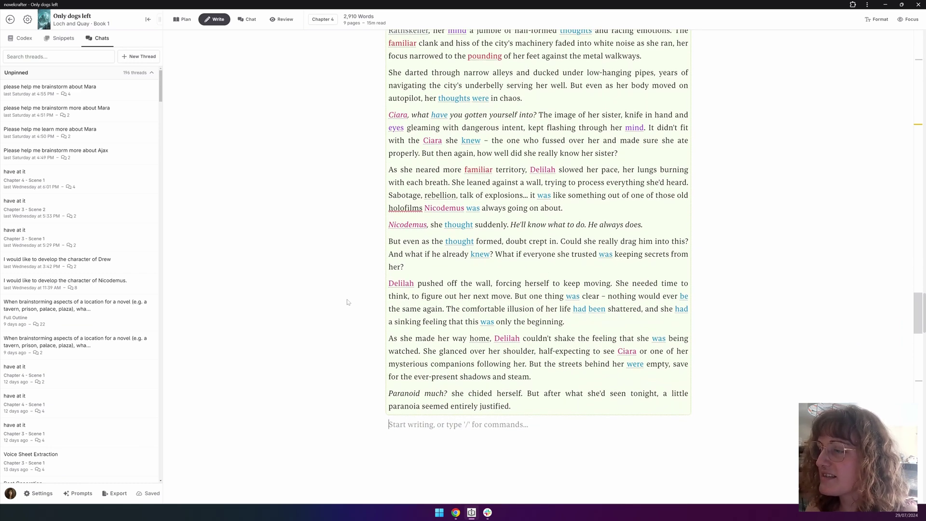
pyautogui.scroll(1, 347, 302)
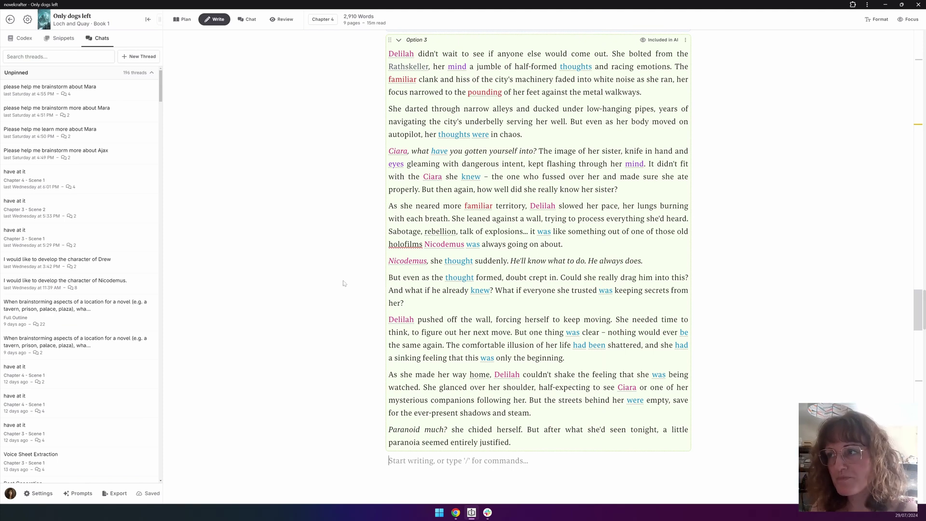
pyautogui.scroll(5, 353, 280)
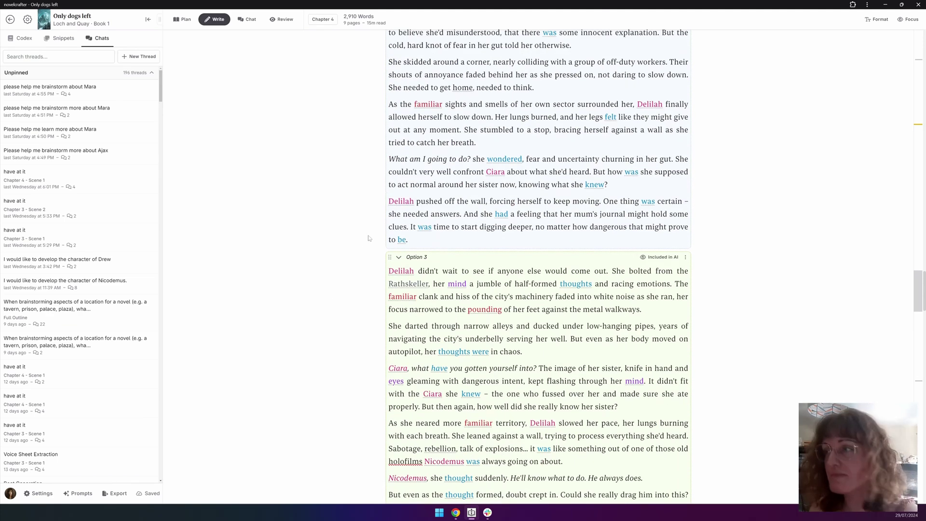
pyautogui.scroll(6, 370, 238)
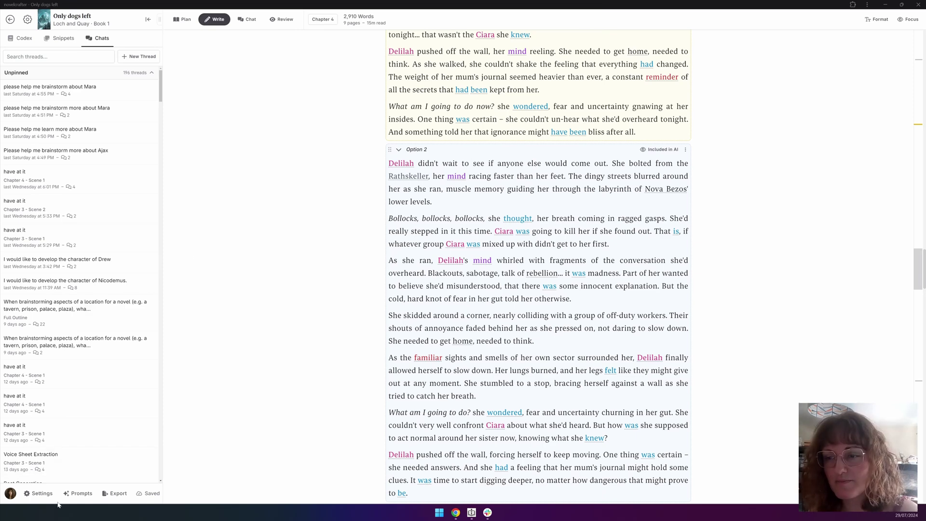
# Step: Remove every model except Claude 3.5 Sonnet from the Continuing Prose (1k context) prompt
pyautogui.click(74, 497)
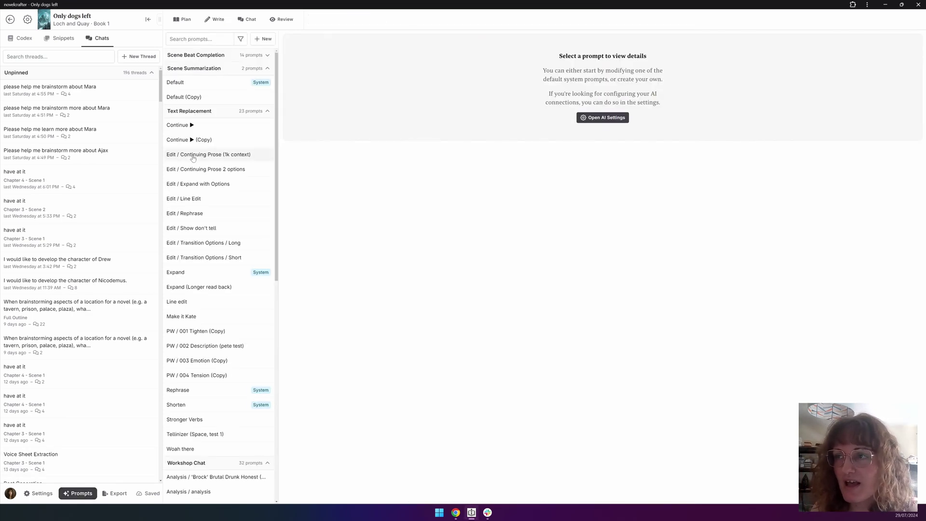
pyautogui.click(230, 158)
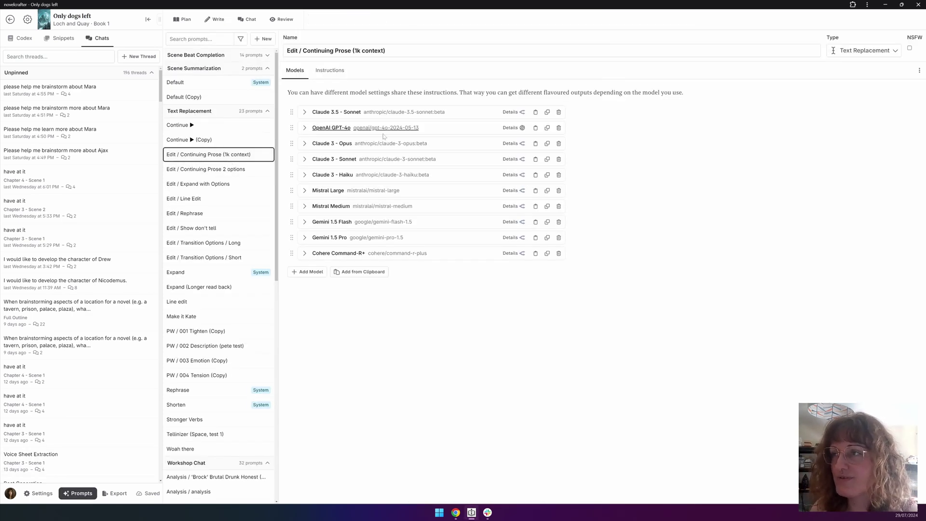
pyautogui.click(559, 128)
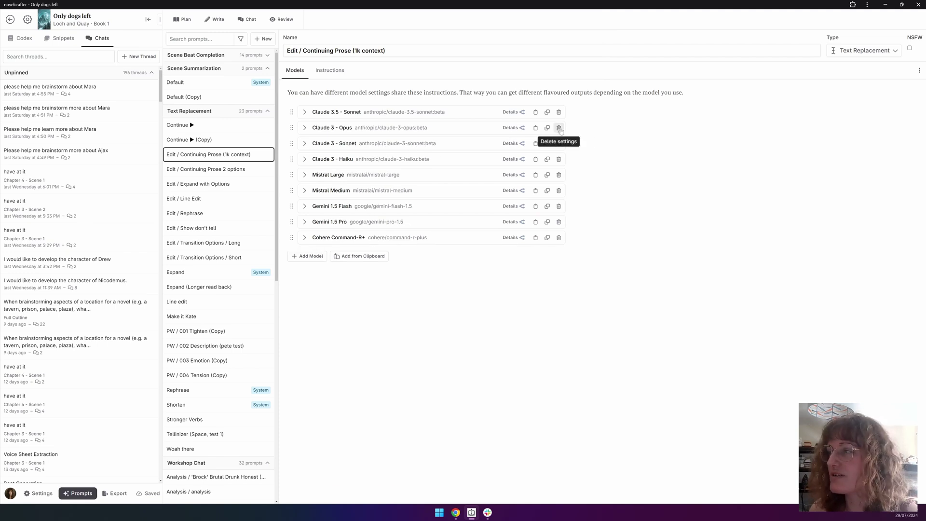
pyautogui.click(559, 128)
pyautogui.click(559, 128)
pyautogui.click(559, 128)
pyautogui.click(559, 128)
pyautogui.click(558, 128)
pyautogui.click(559, 128)
pyautogui.click(559, 128)
pyautogui.click(559, 128)
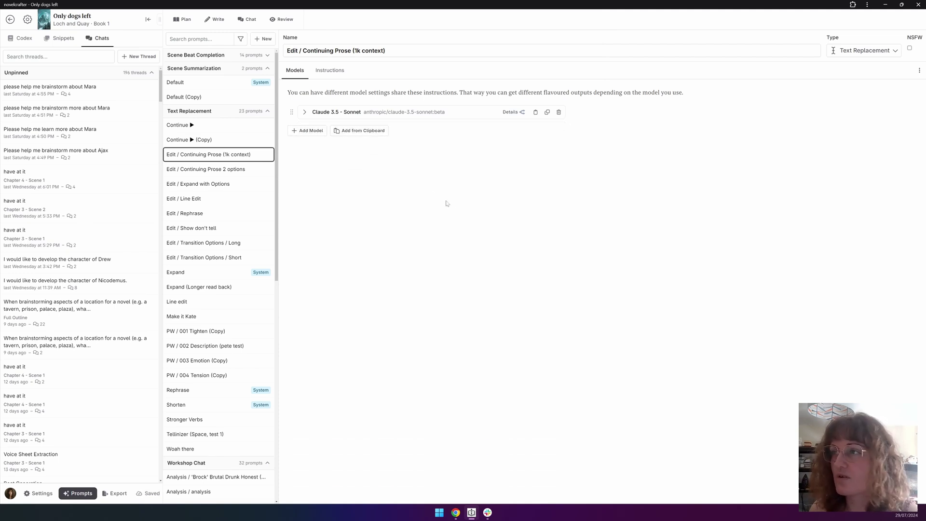
# Step: Back in Chapter 4, run Continuing Prose on the paragraph about leaning against her door
pyautogui.click(215, 20)
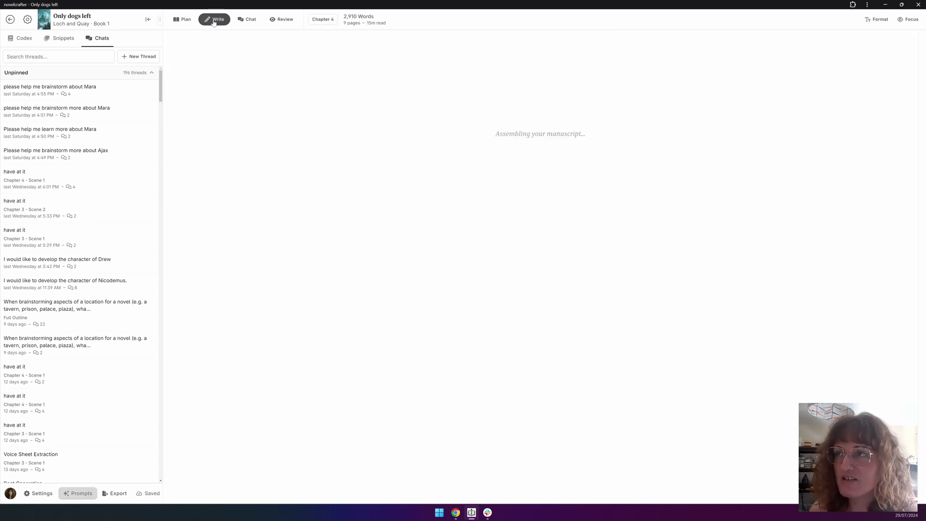
pyautogui.scroll(-5, 250, 335)
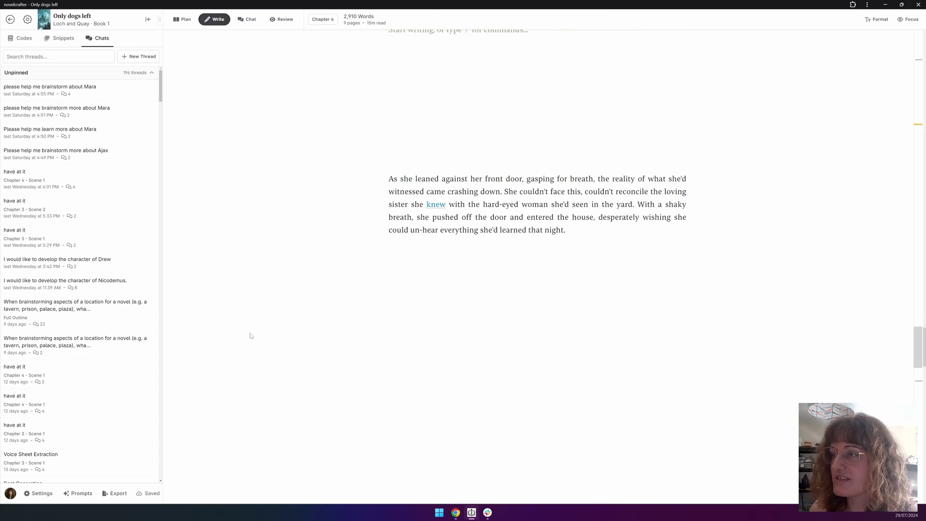
pyautogui.hotkey('ctrl', 'a')
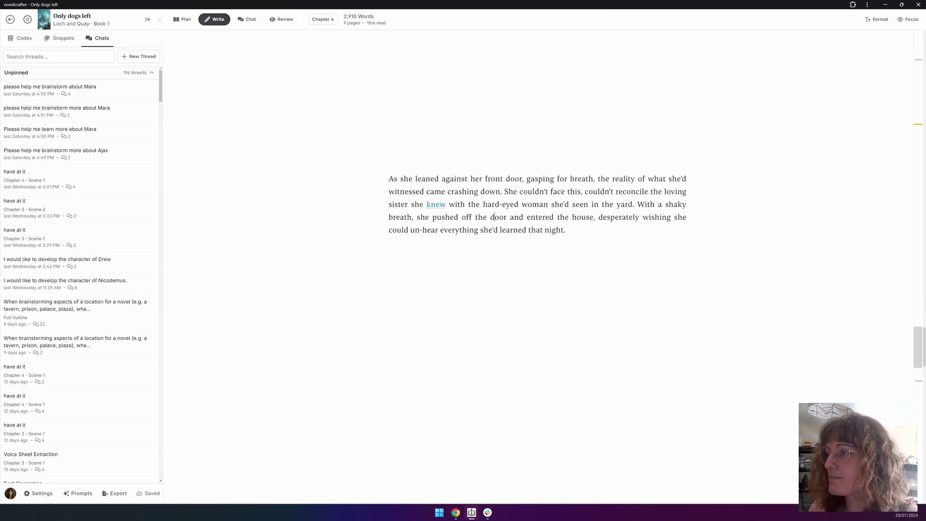
pyautogui.click(592, 152)
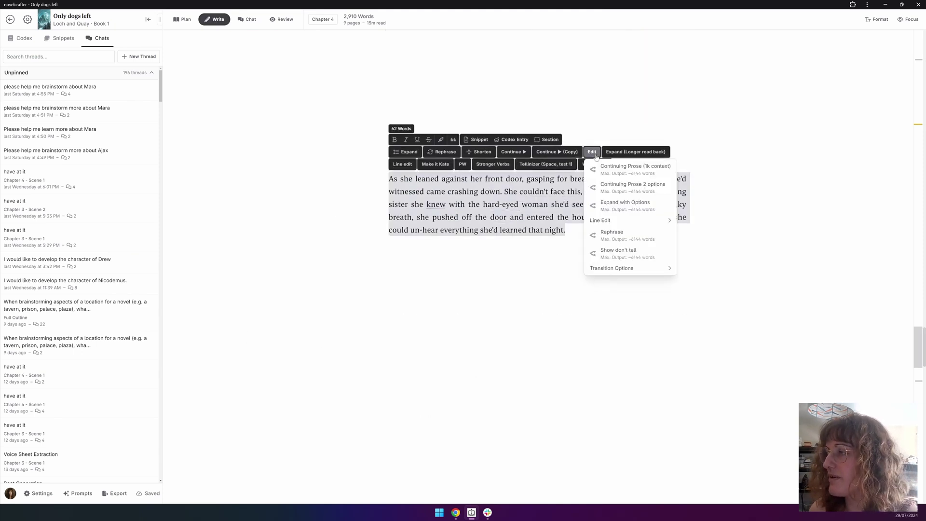
pyautogui.moveTo(616, 223)
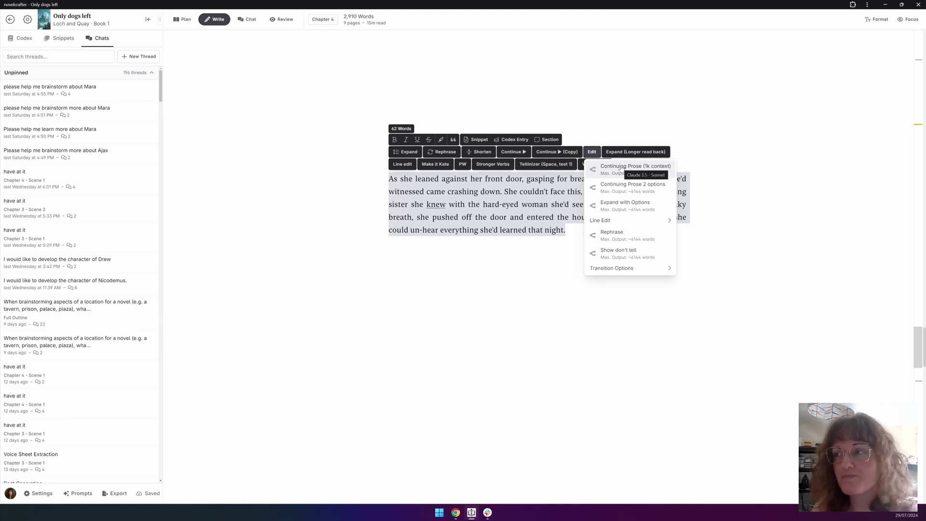
pyautogui.click(621, 168)
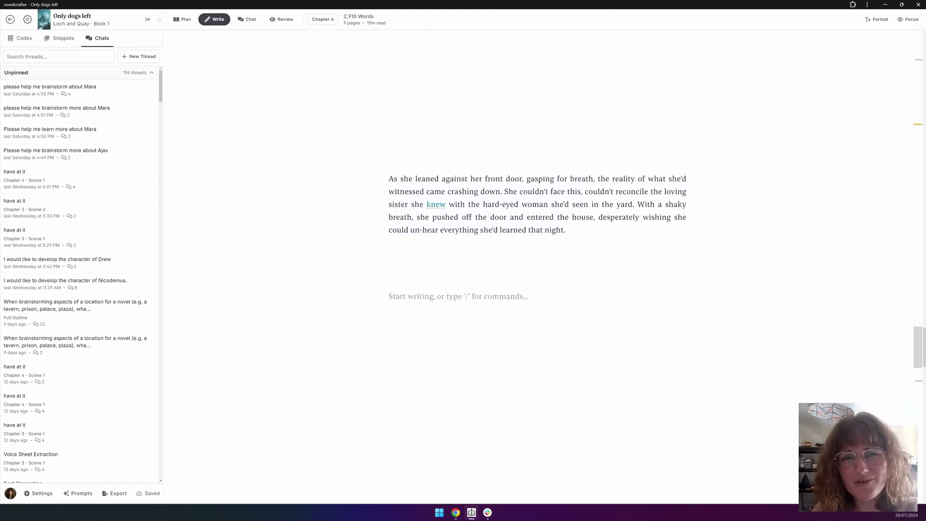